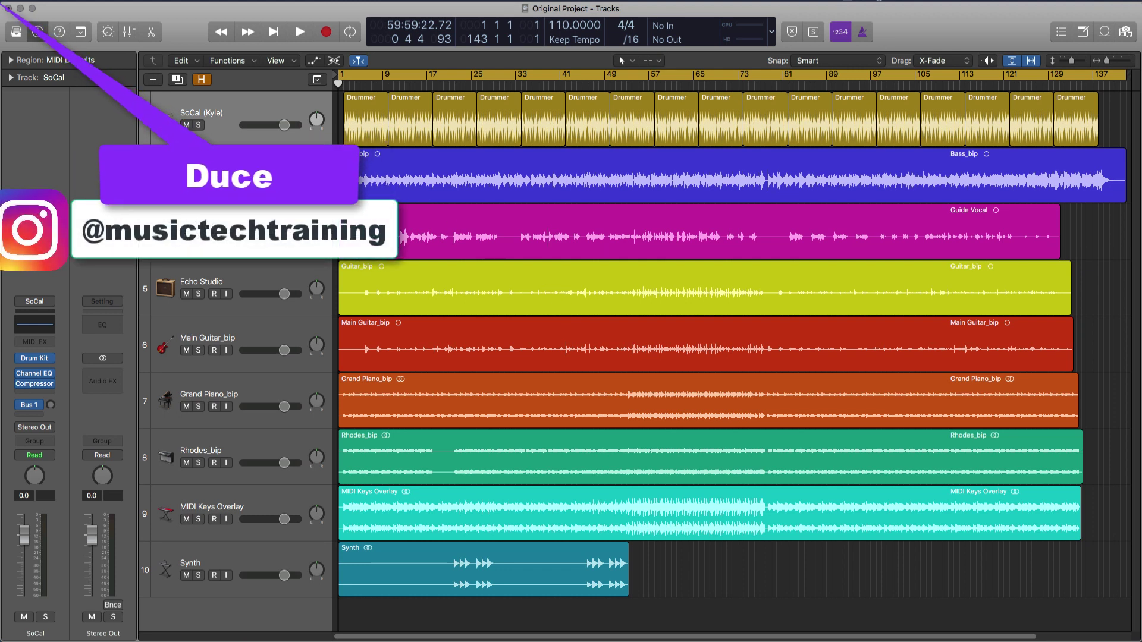
- Step through the tracks from Bass_bip down to Grand Piano_bip, checking each track's plugins
left_click(654, 178)
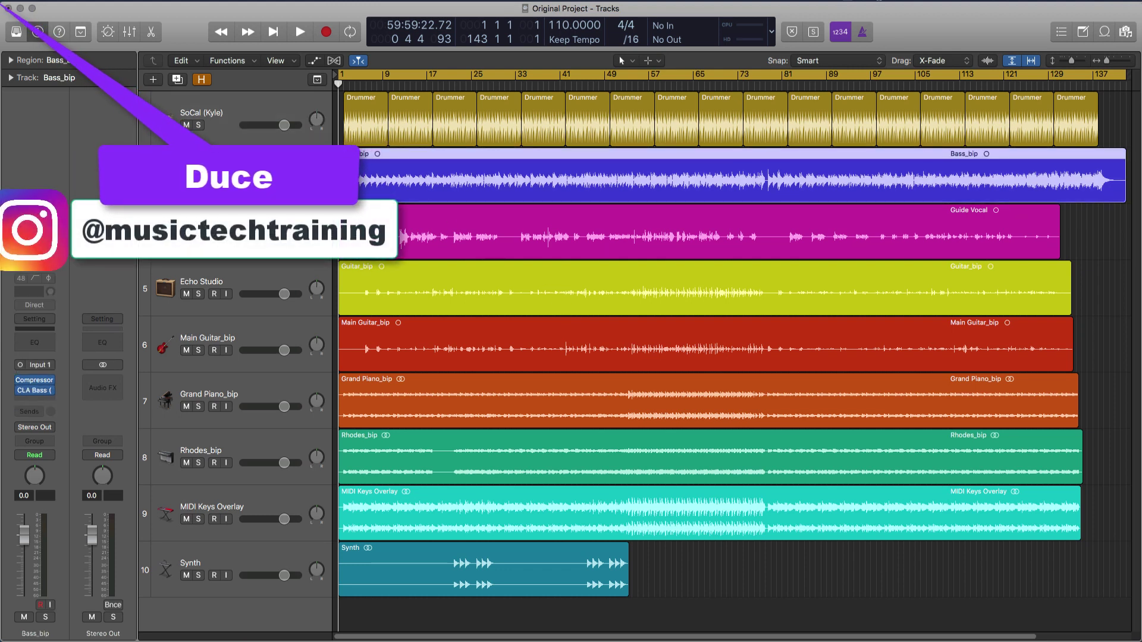
key("Down")
key("Down")
key("Down")
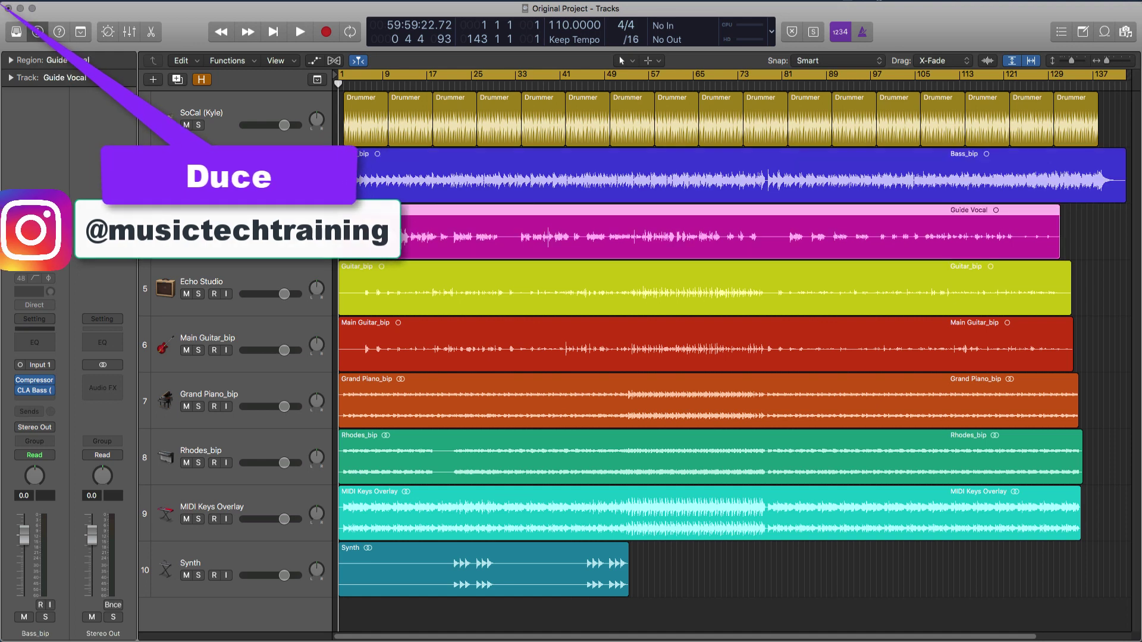
key("Down")
key("Down")
key("Down")
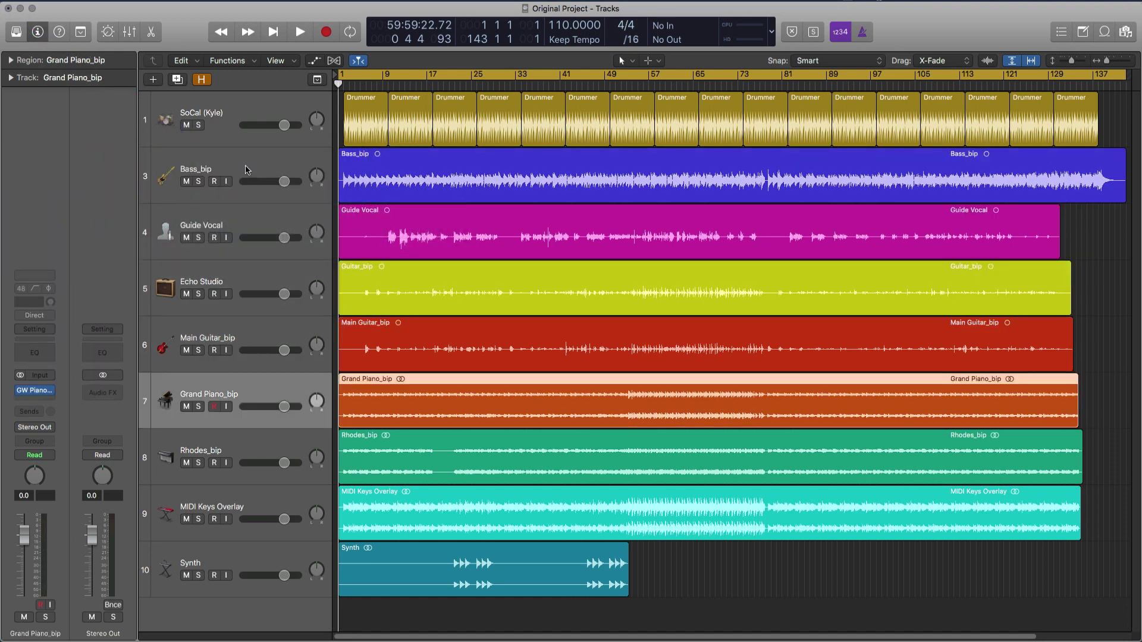
key("Up")
key("Up")
key("Up")
key("Up")
key("Up")
key("Up")
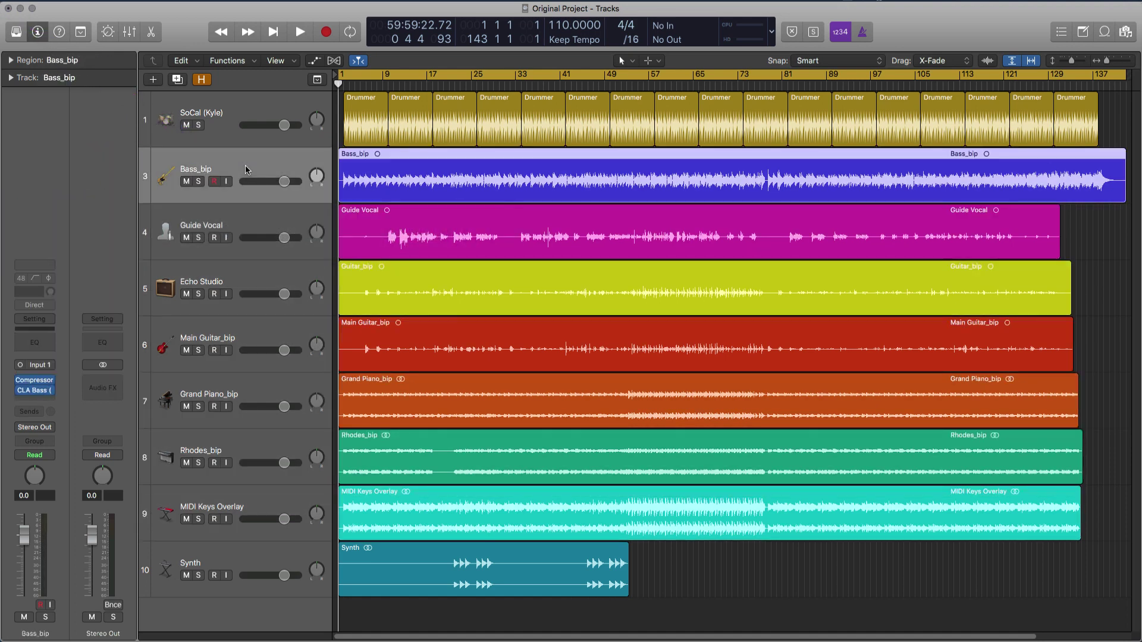
key("Down")
key("Down")
key("Down")
key("Down")
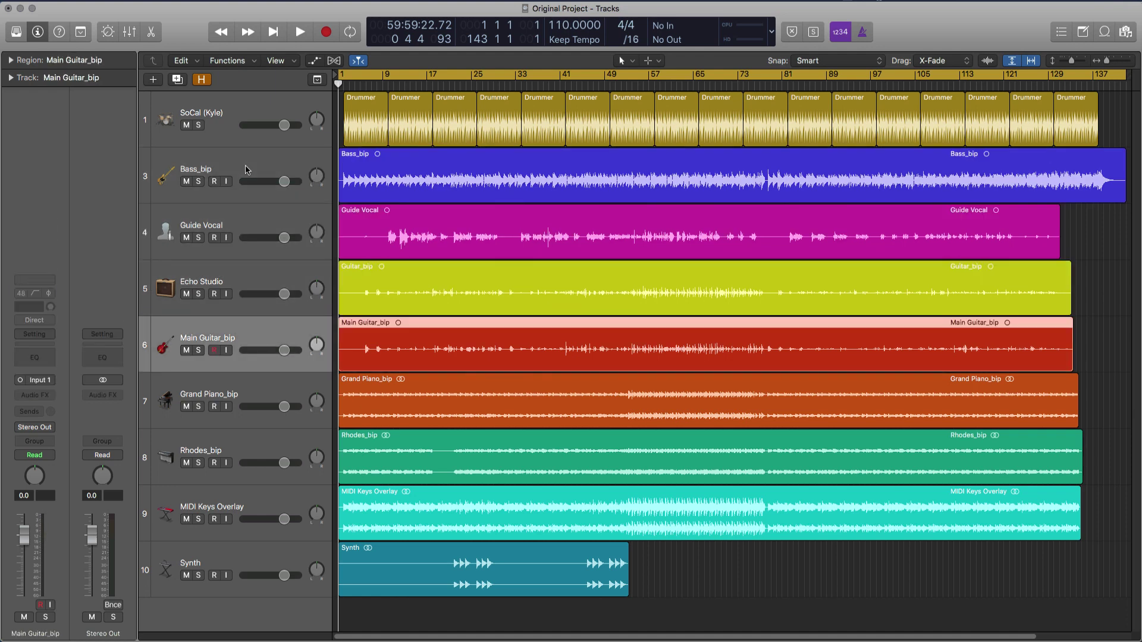
key("Down")
key("Down")
key("Down")
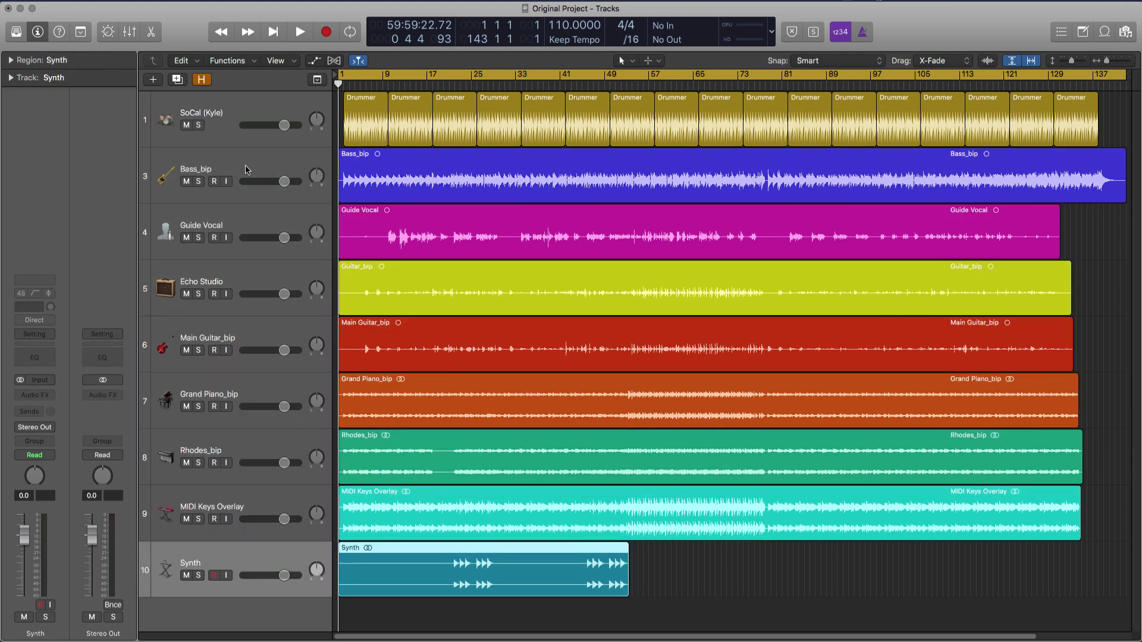
key("Up")
key("Up")
key("Up")
key("Up")
key("Up")
- Select the SoCal drummer track, bring CLA Bass forward and reposition the GW PianoCentric window
left_click(247, 170)
left_click(276, 116)
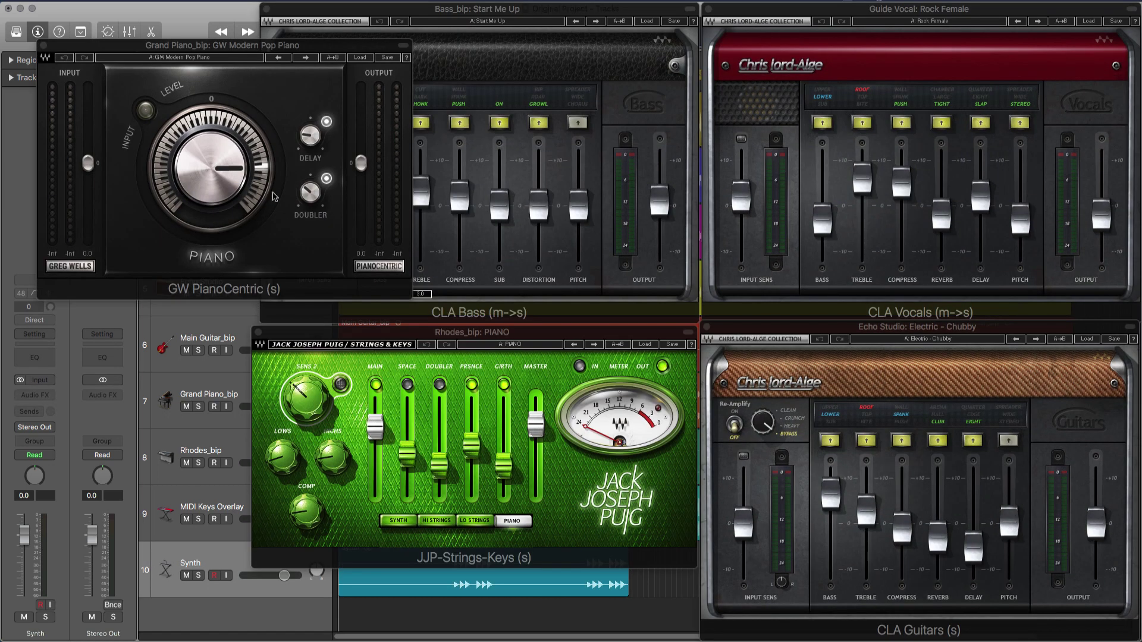
left_click(511, 16)
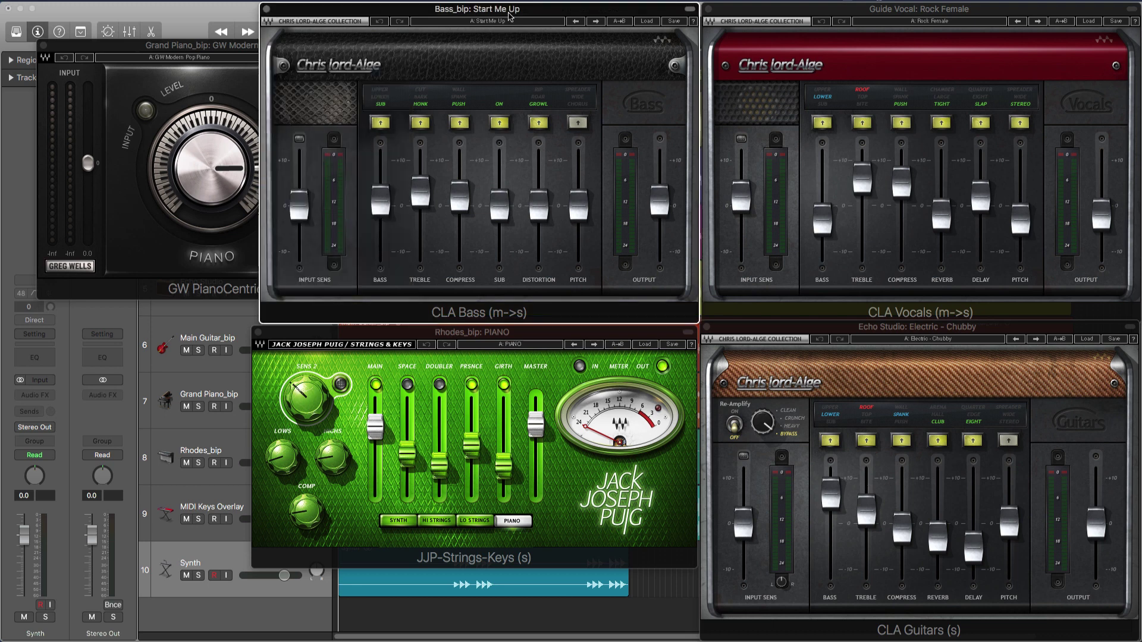
left_click_drag(181, 48, 146, 40)
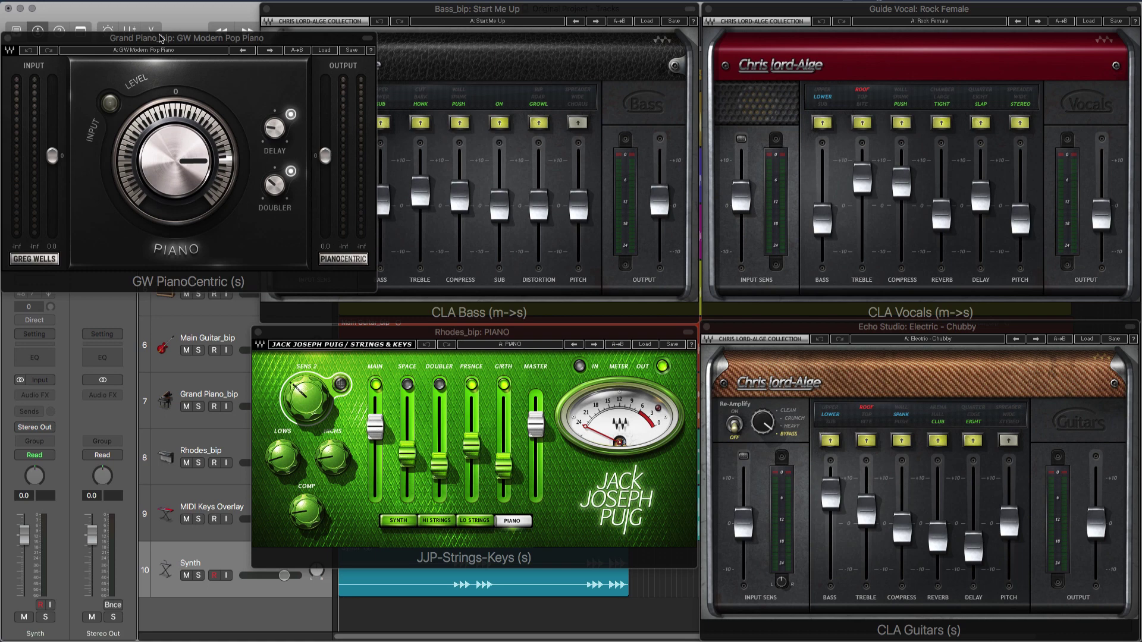
- Hide the plugins, bounce the Drummer regions in place to Drummer_bip, and mute both drum tracks
key("v")
left_click(369, 116)
right_click(368, 116)
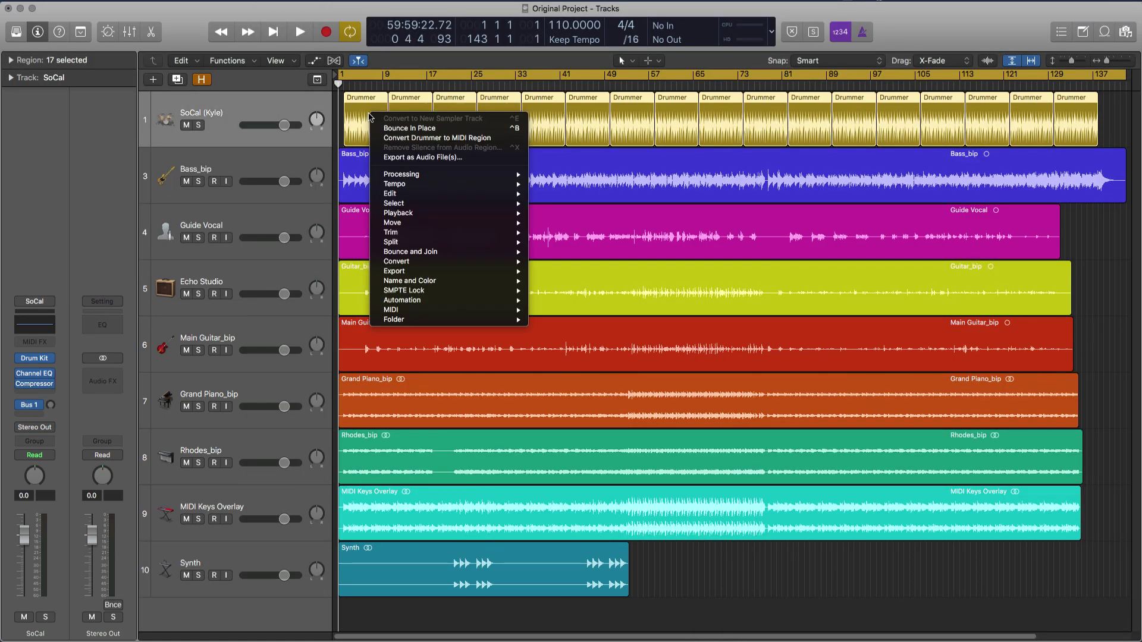
left_click(409, 127)
left_click(659, 232)
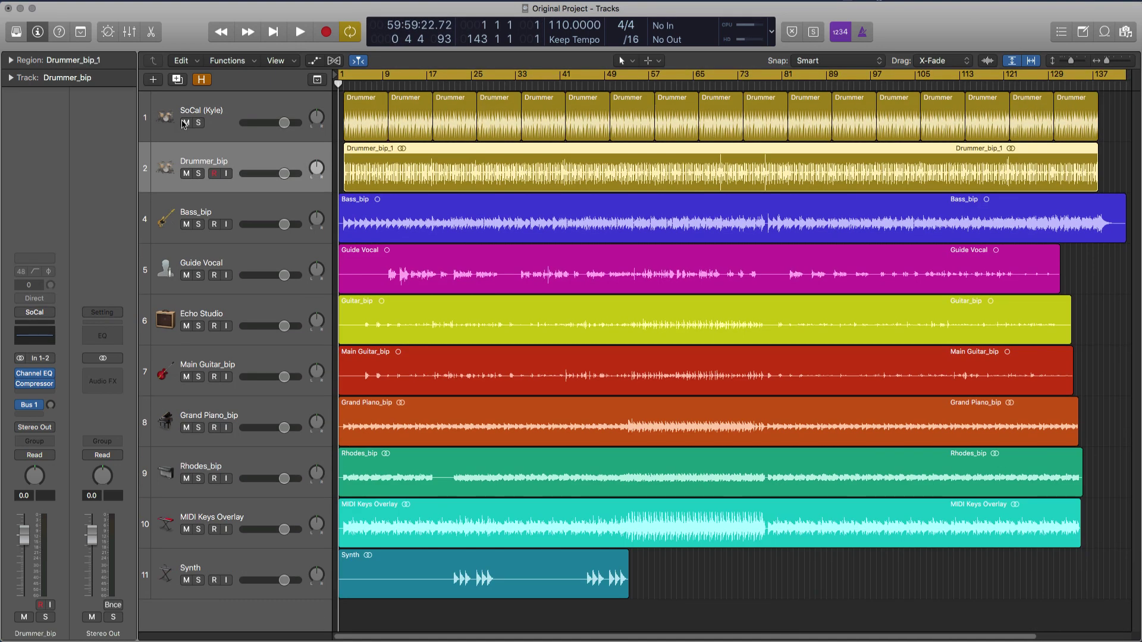
left_click(186, 123)
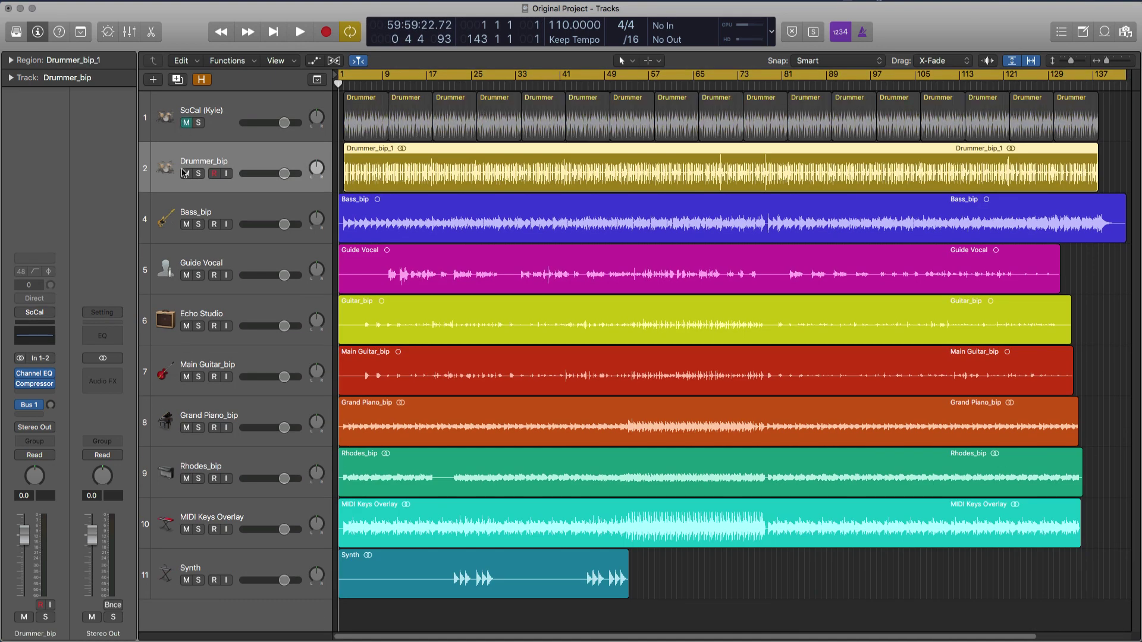
left_click(187, 173)
- Bounce the whole project mix with normalization set to Off
left_click(260, 214)
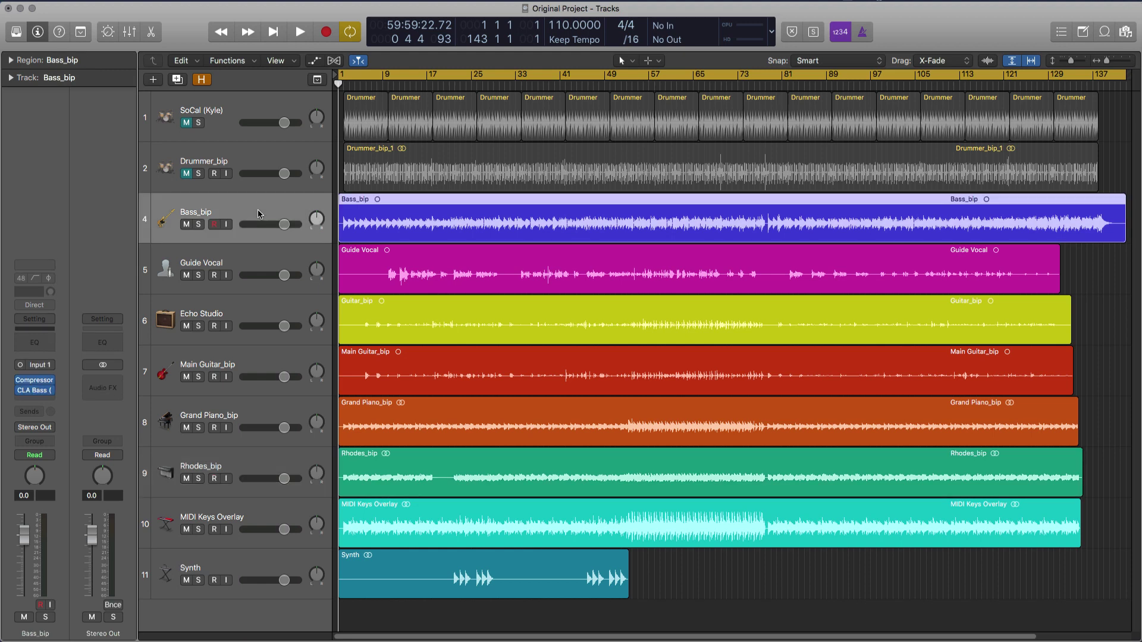
key("Down")
key("Down")
key("Down")
key("Down")
key("Down")
key("Down")
key("Down")
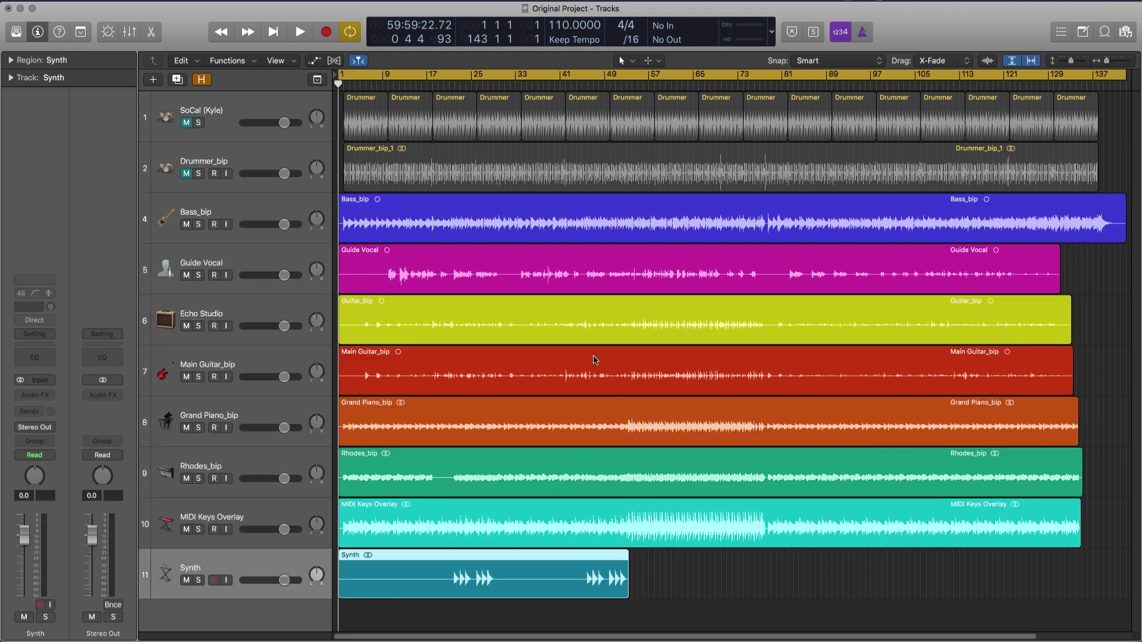
key("super+b")
left_click(486, 296)
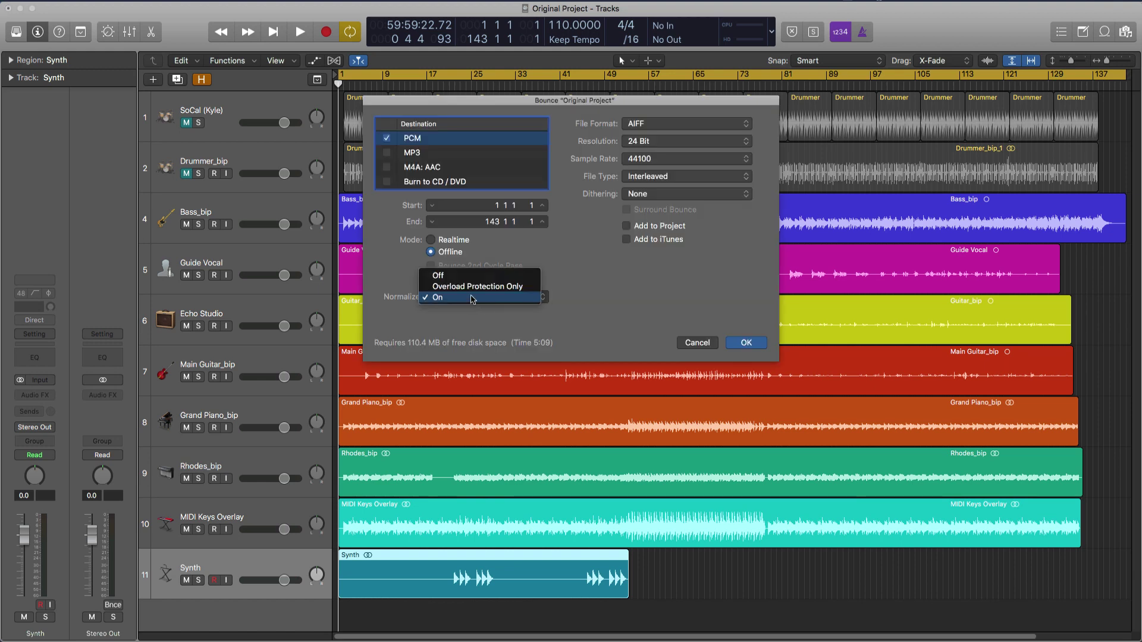
left_click(500, 279)
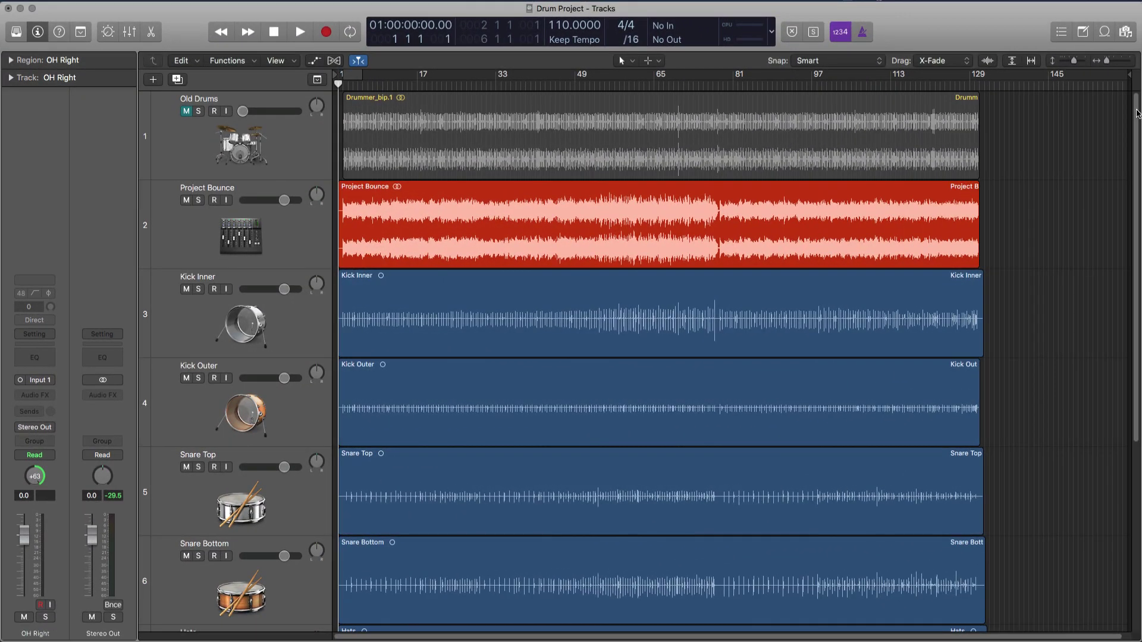
- Scroll through Drum Project's tracks and select the Drummer_bip.1 region on Old Drums
scroll(1136, 119, "down", 2)
scroll(1136, 119, "down", 5)
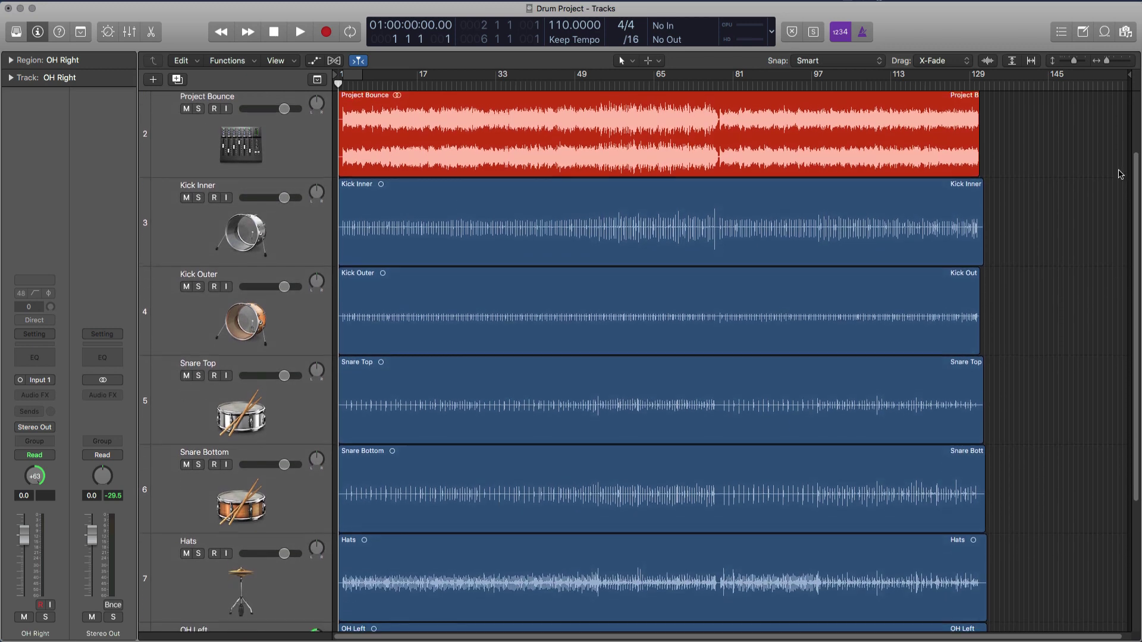
scroll(1101, 229, "down", 4)
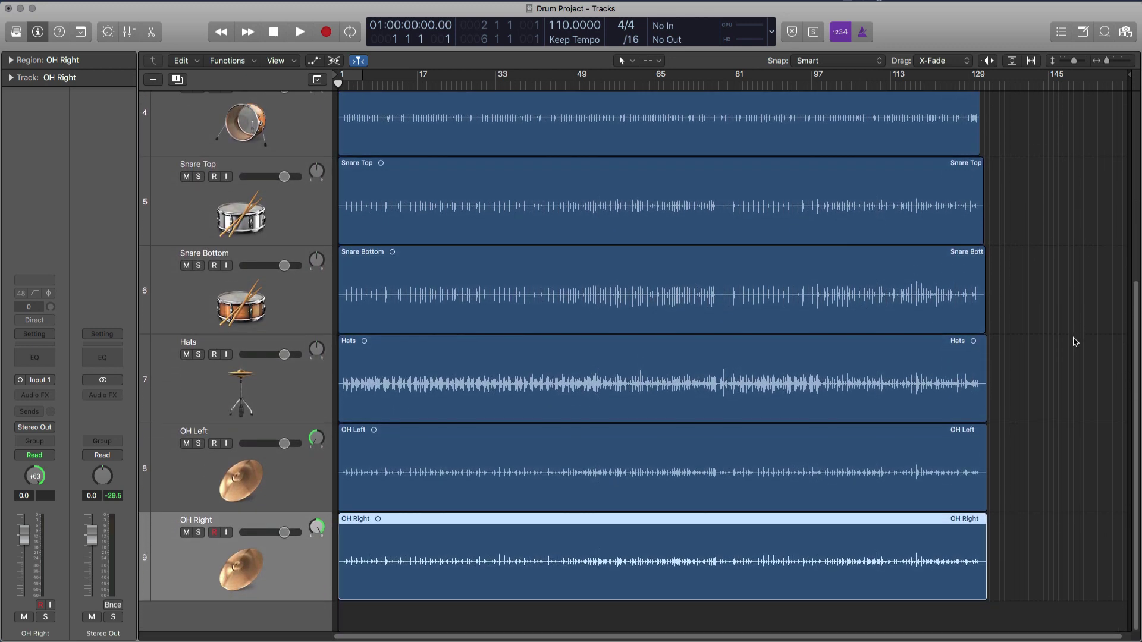
scroll(1095, 238, "up", 8)
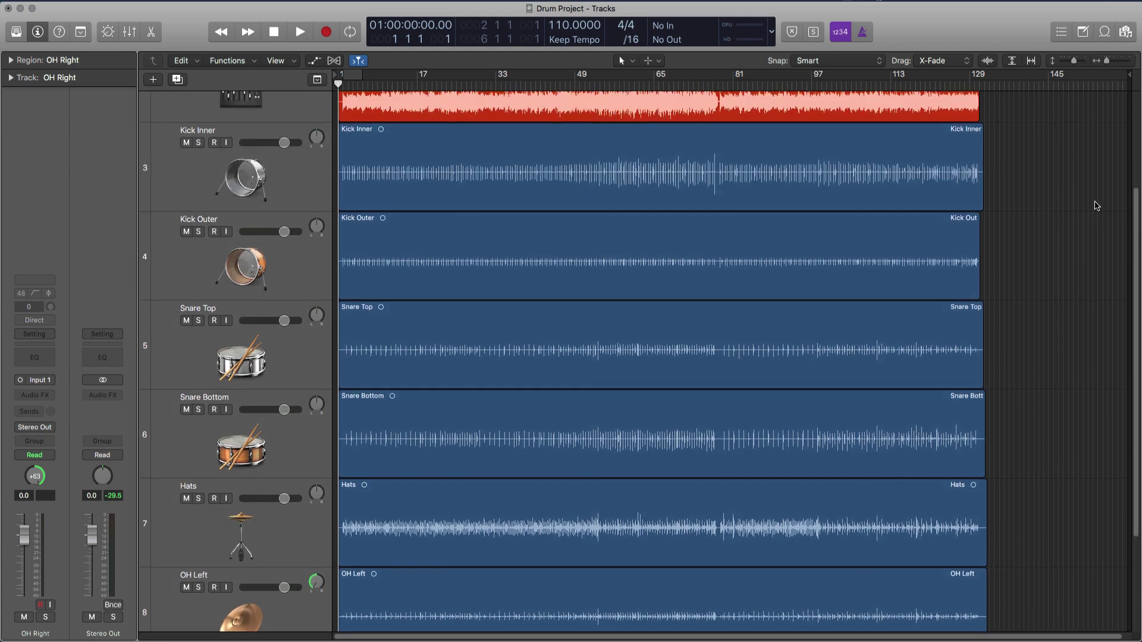
scroll(1105, 137, "up", 2)
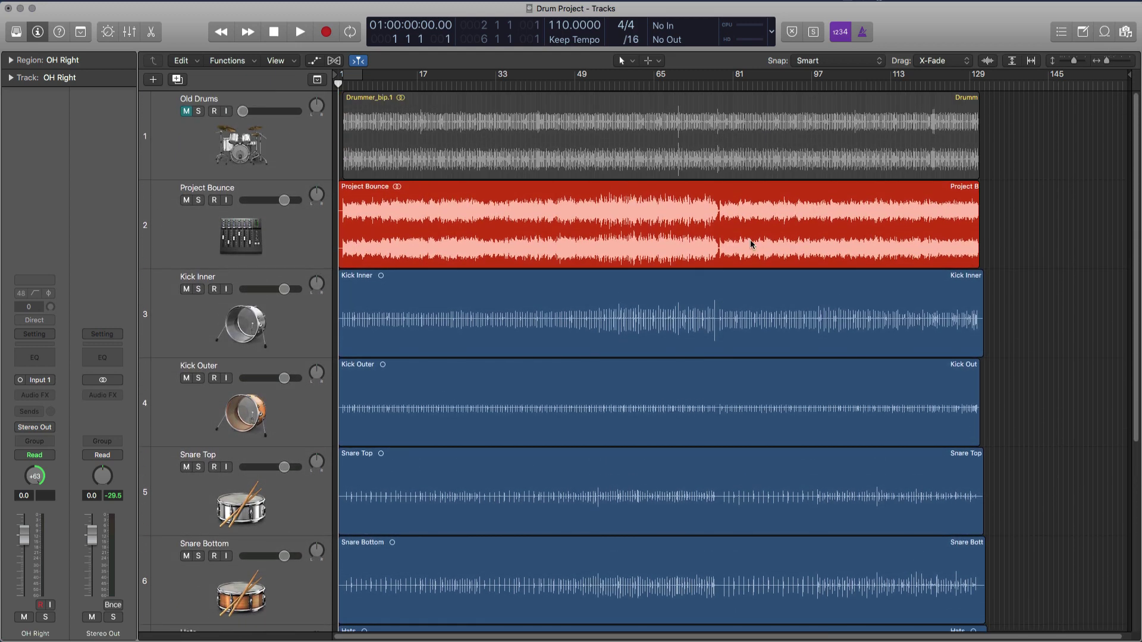
left_click(478, 132)
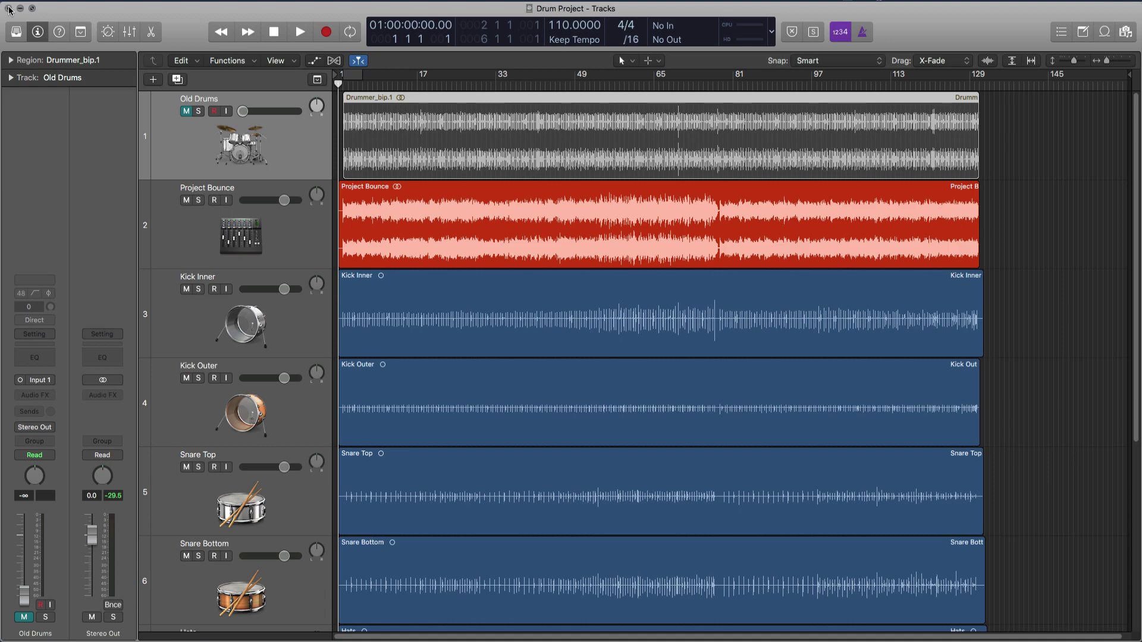
- Close Drum Project and start importing tracks from Logic Projects into Original Project
left_click(95, 1)
left_click(151, 77)
left_click(143, 0)
mouse_move(193, 355)
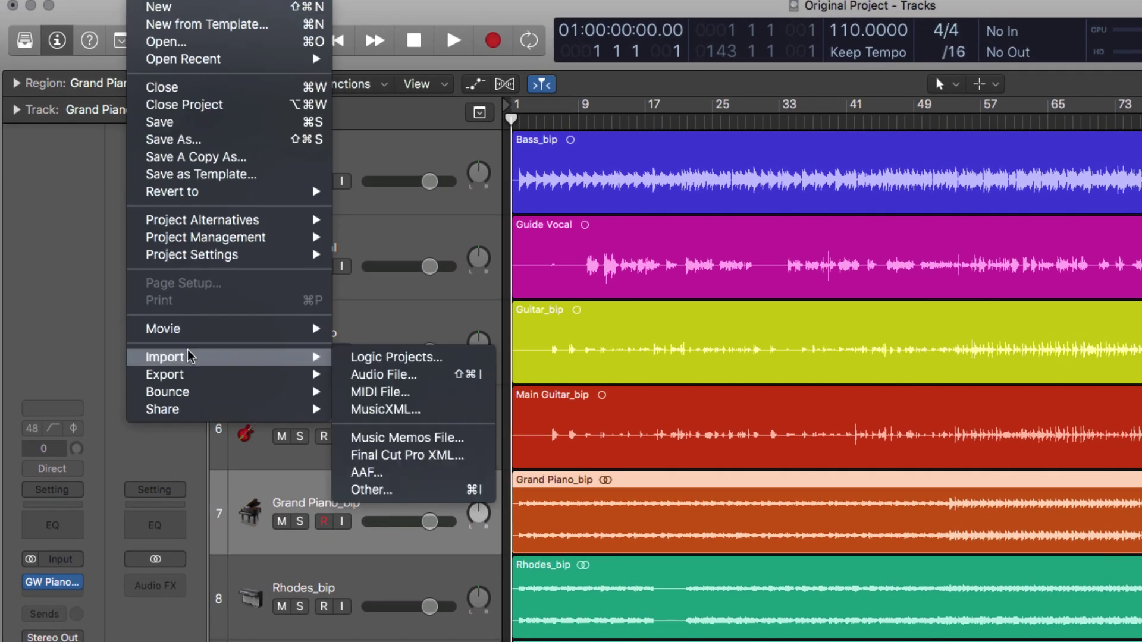
left_click(372, 356)
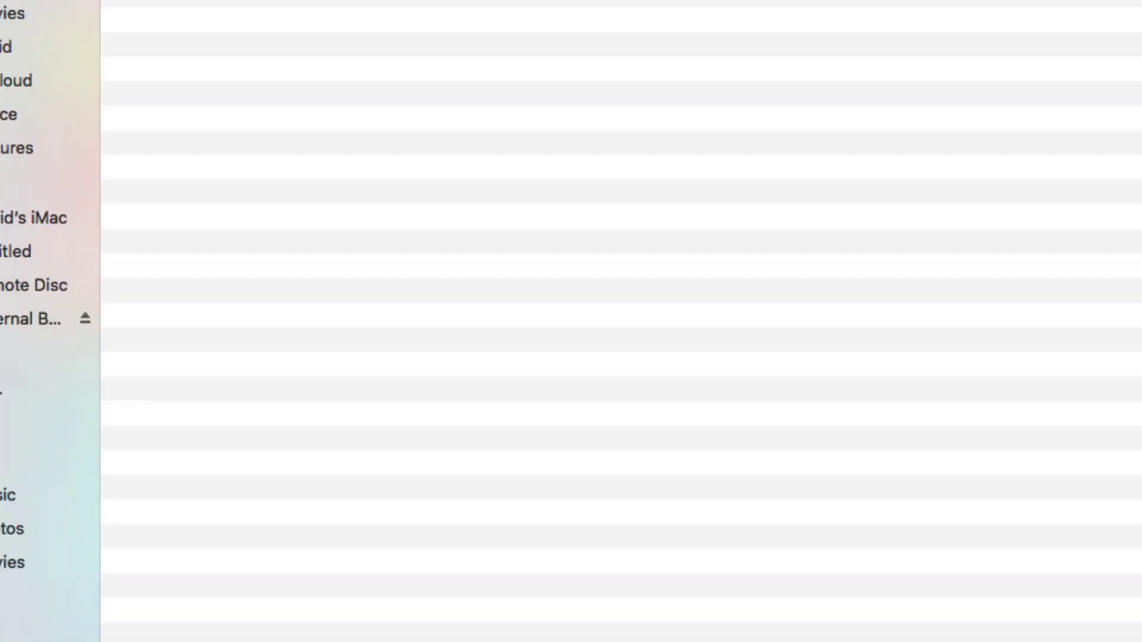
- Load Drum Project into the widened browser and tick Content for all nine tracks, Old Drums through OH Right
left_click(1068, 552)
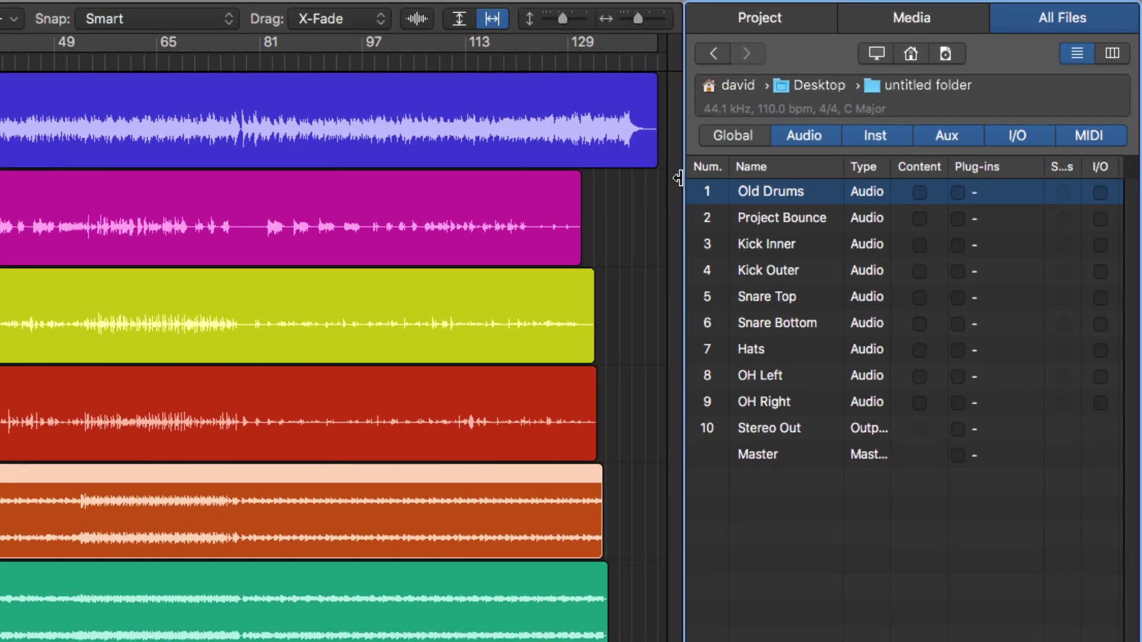
left_click_drag(680, 178, 437, 178)
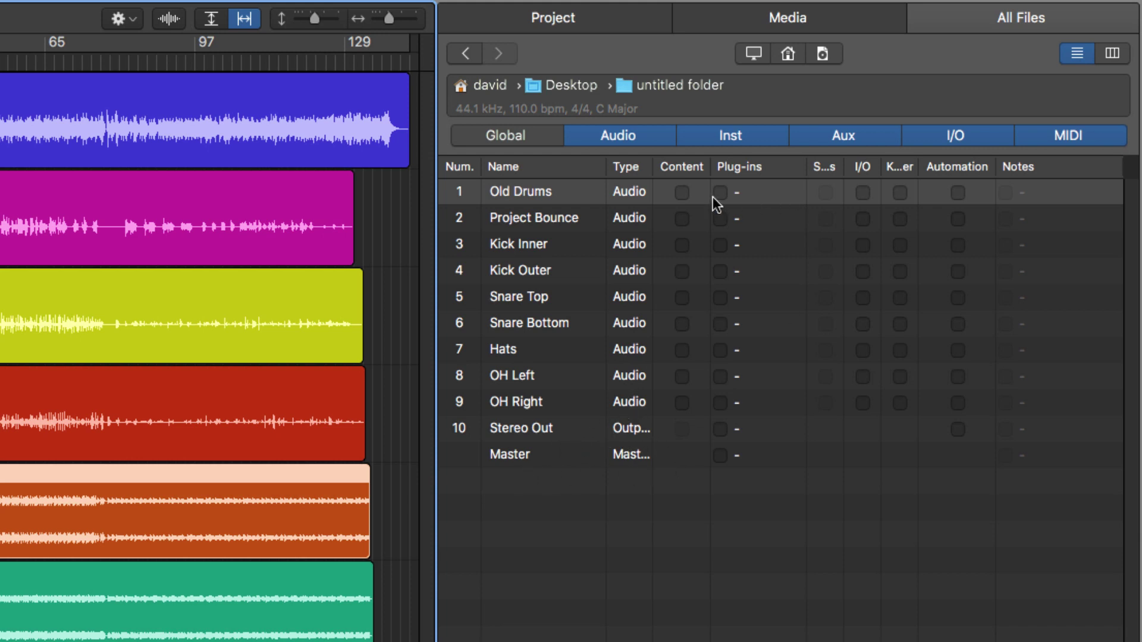
left_click(683, 192)
left_click(683, 219)
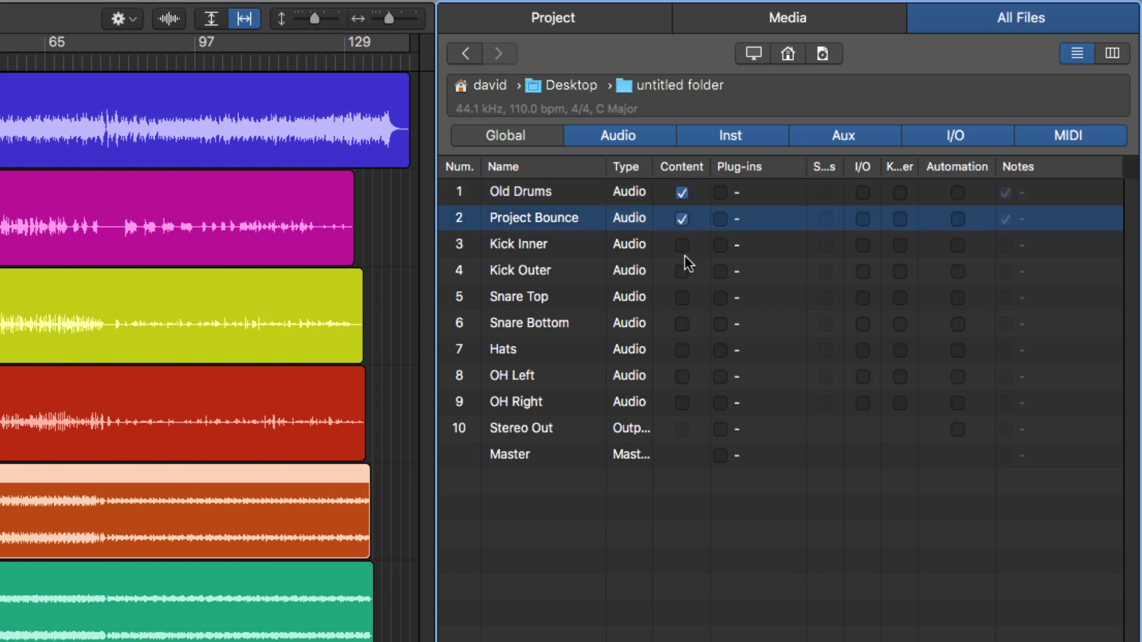
left_click(686, 247)
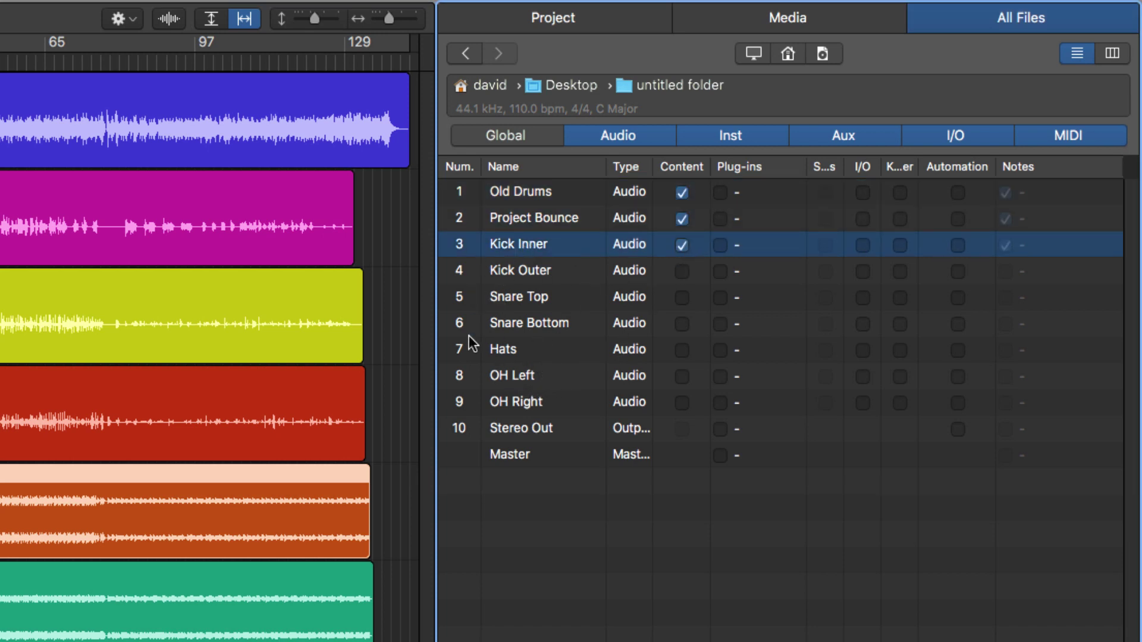
left_click(682, 271)
left_click(682, 298)
left_click(682, 324)
left_click(684, 351)
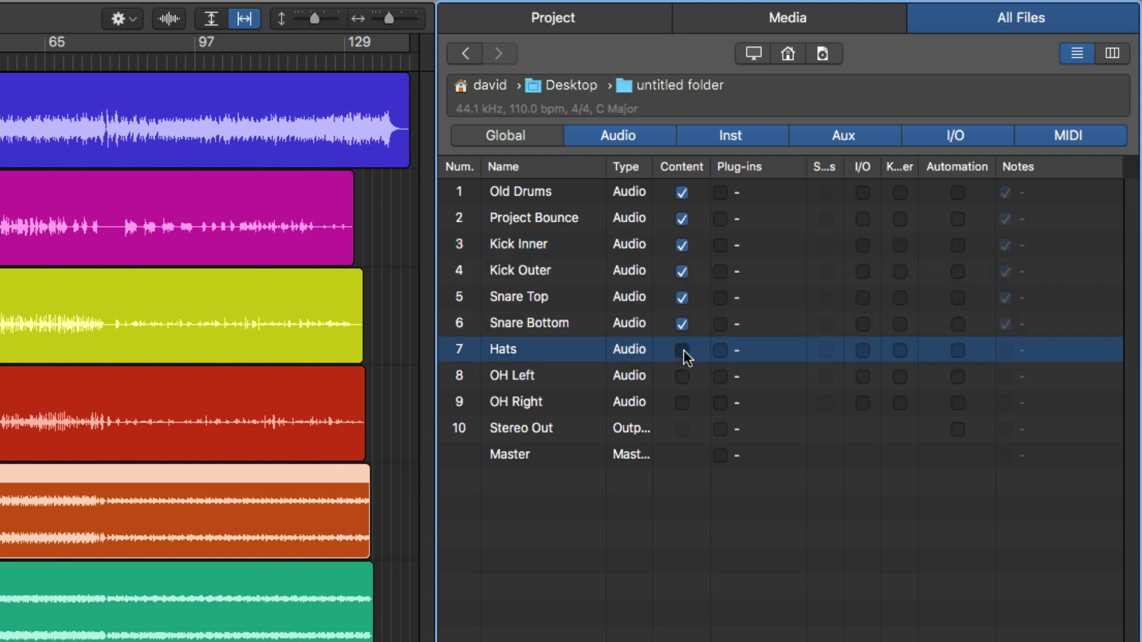
left_click(683, 381)
left_click(683, 409)
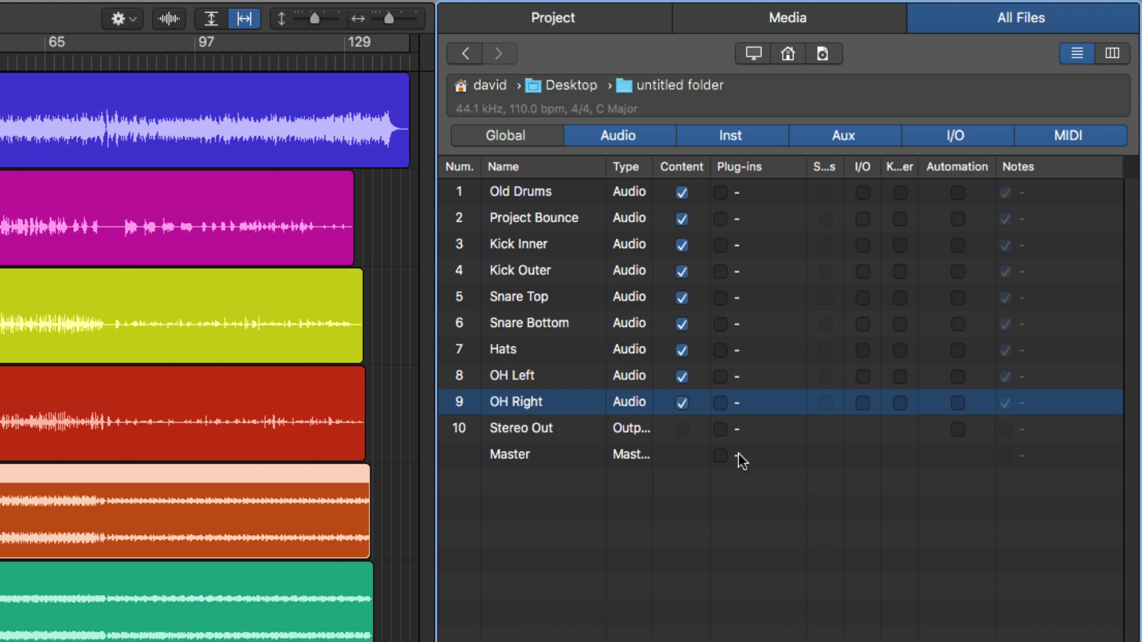
- Untick Old Drums and Project Bounce content; tick plug-ins for Kick Inner, Kick Outer and Snare Top
left_click(682, 192)
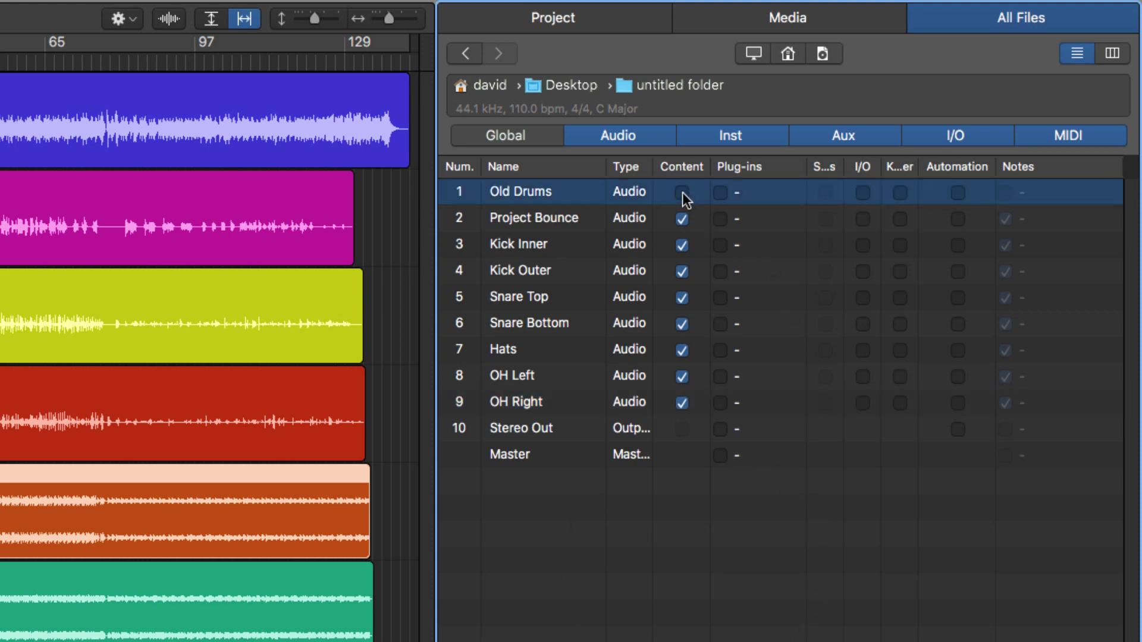
left_click(682, 217)
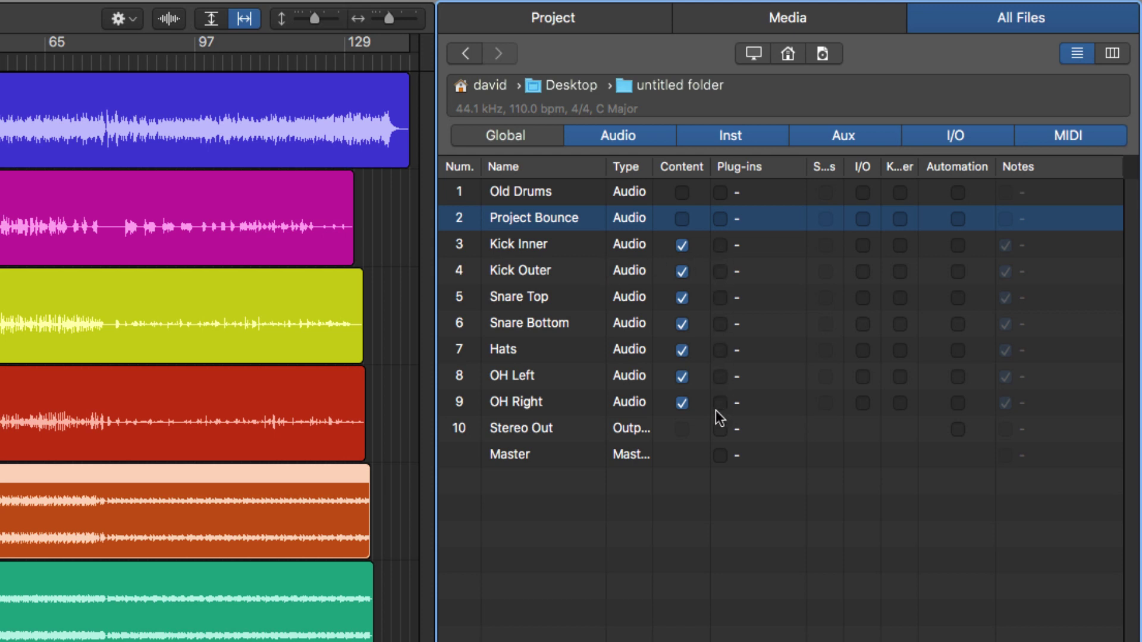
left_click(720, 245)
left_click(721, 272)
left_click(722, 298)
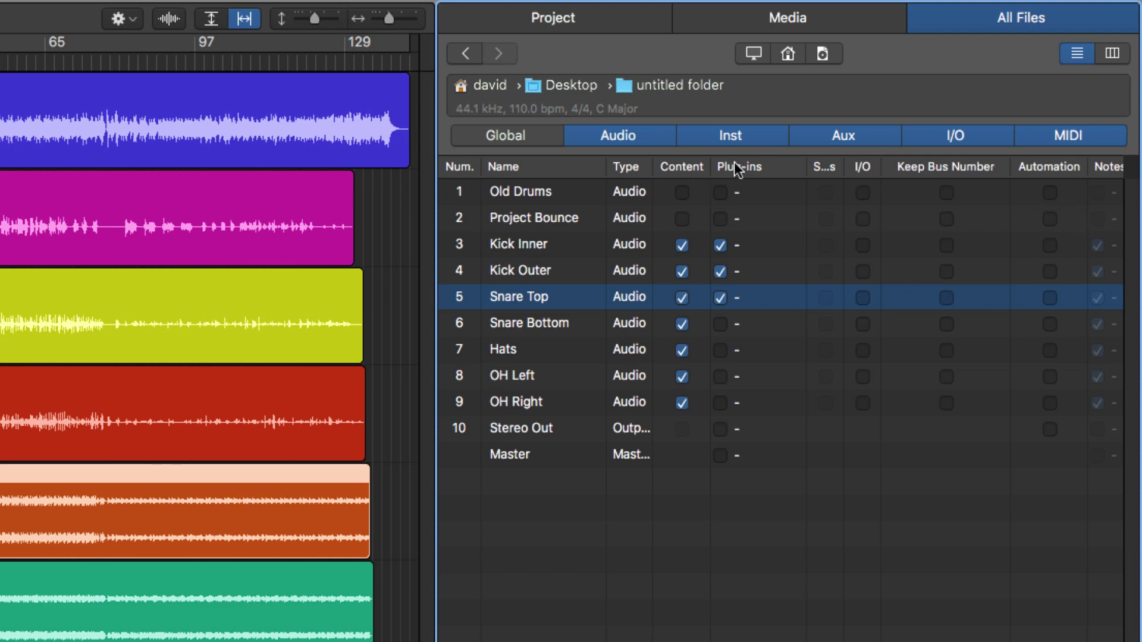
- Filter out I/O, Inst and Aux channels so only the audio drum tracks are imported
left_click(955, 135)
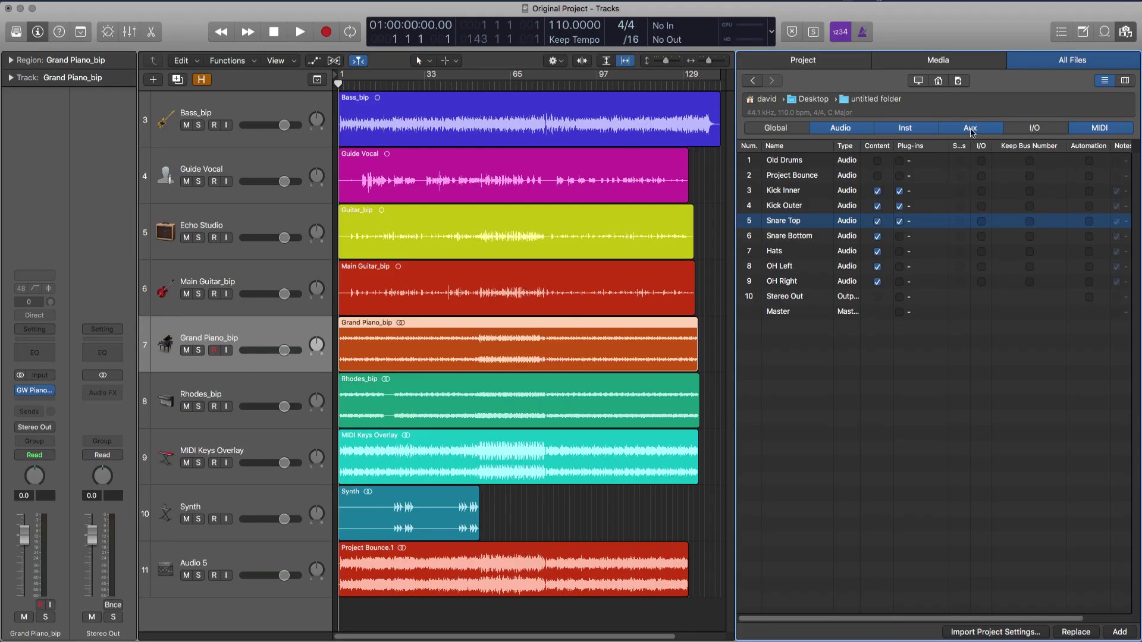
left_click(928, 128)
left_click(971, 128)
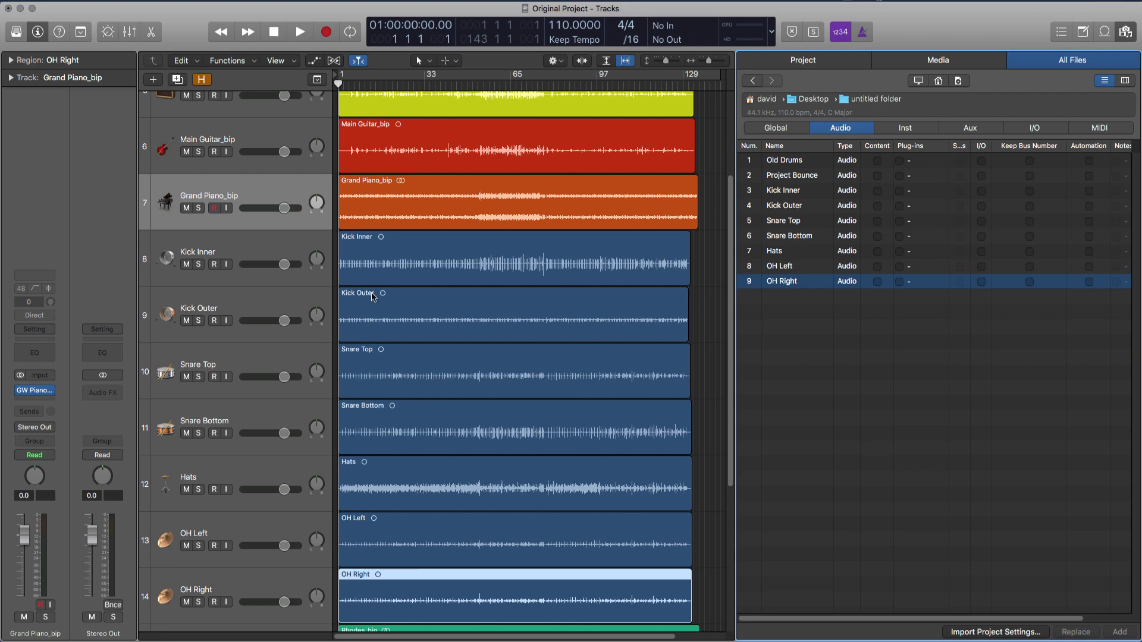
- Fit all 18 tracks, drag Kick Inner to the top, and move Bass_bip and Guide Vocal below the drums
left_click(1126, 31)
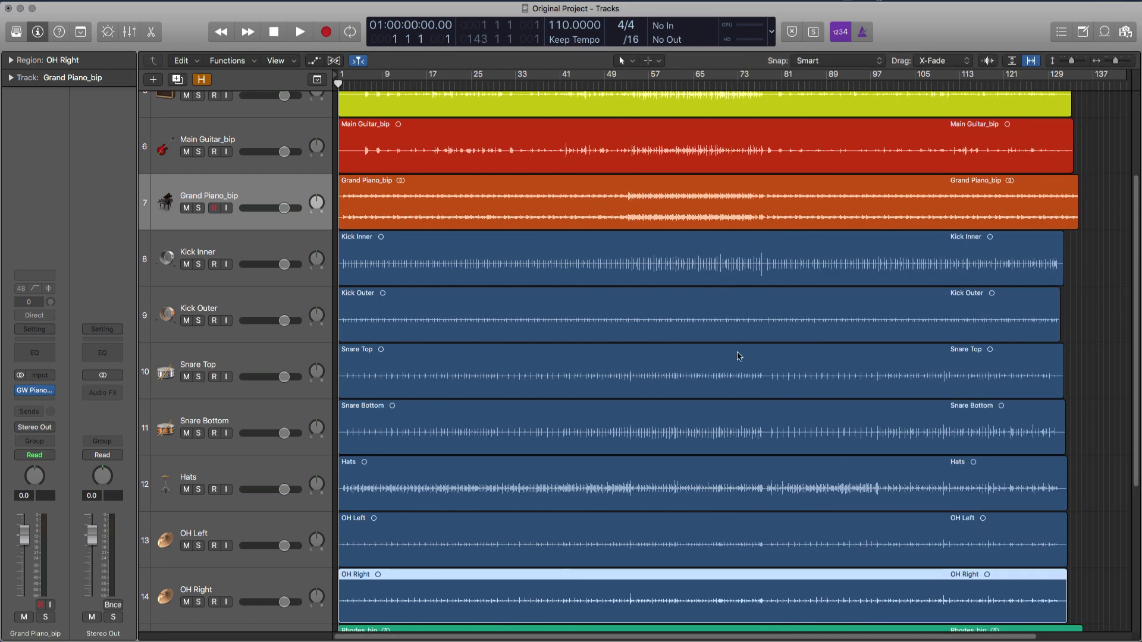
left_click(1013, 61)
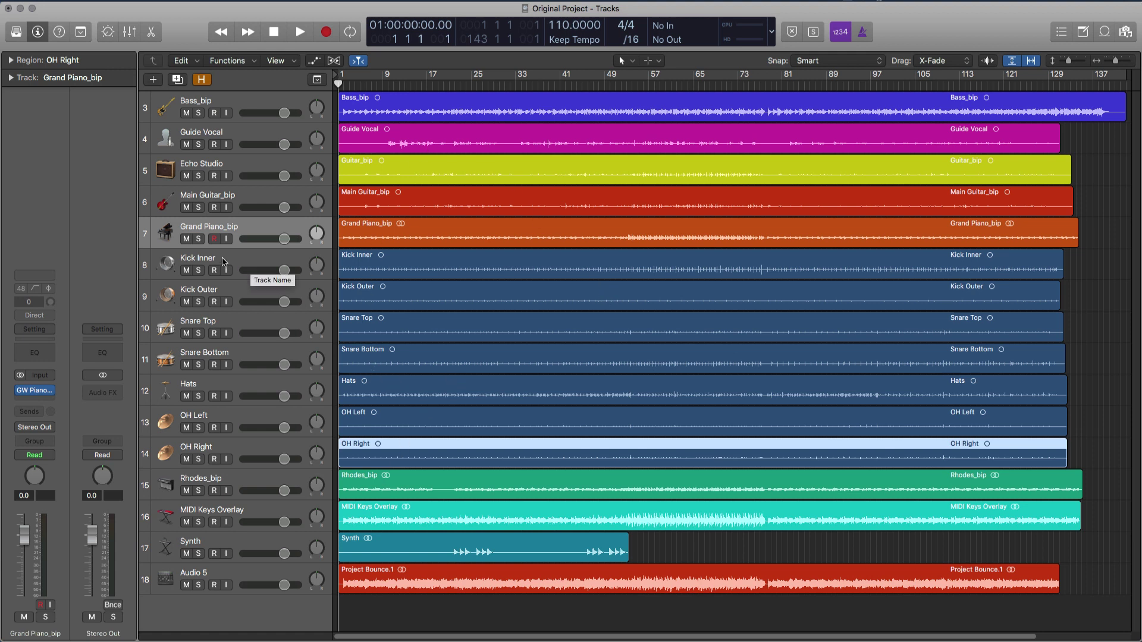
left_click_drag(222, 262, 237, 122)
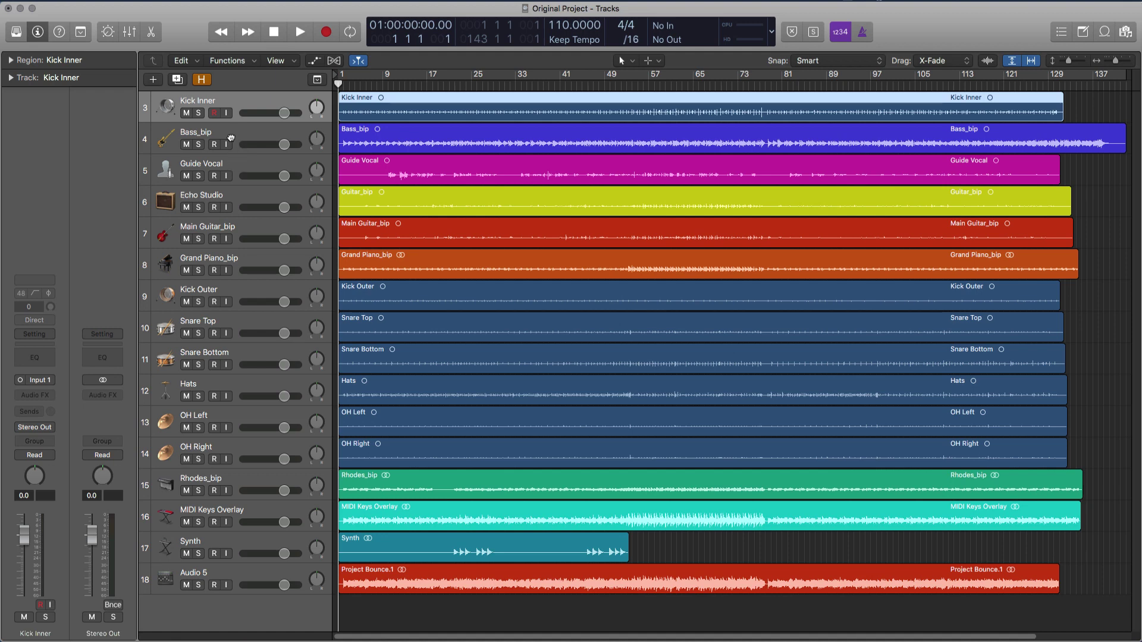
left_click_drag(237, 140, 249, 480)
left_click_drag(235, 133, 279, 482)
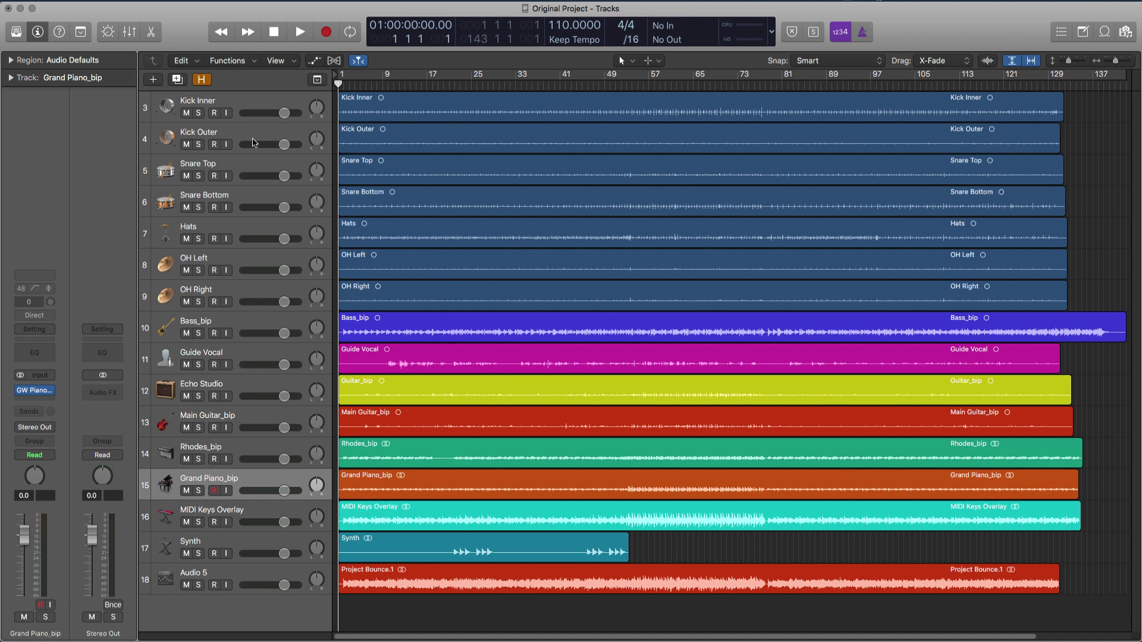
left_click(382, 100)
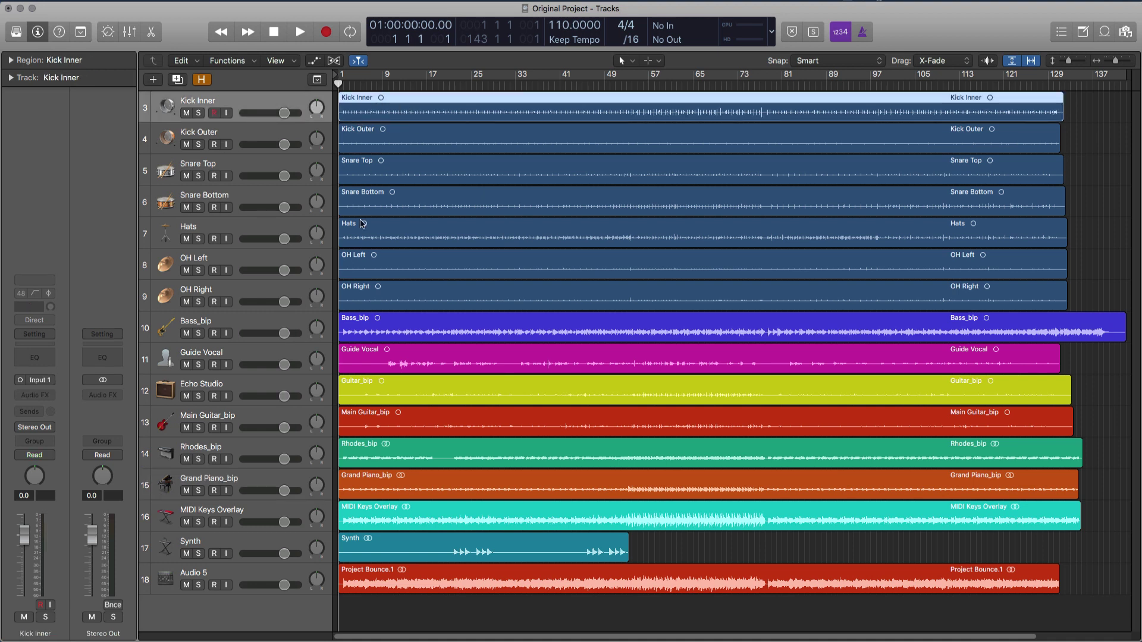
left_click(167, 132)
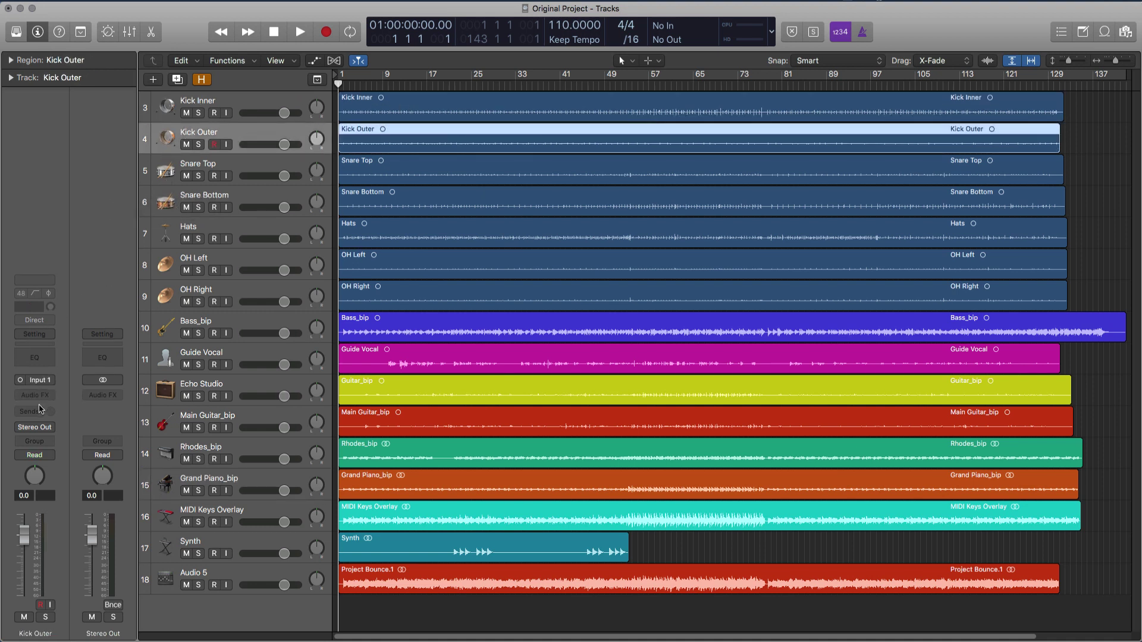